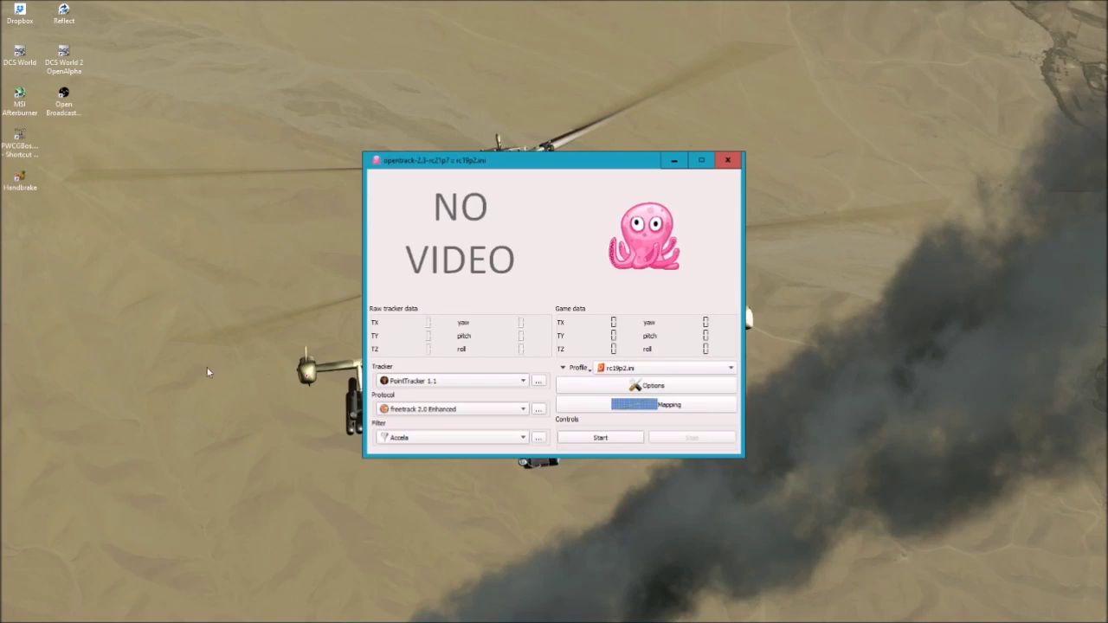
# Keep PointTracker 1.1 as the tracker and review its model, camera and about settings.
pyautogui.click(468, 383)
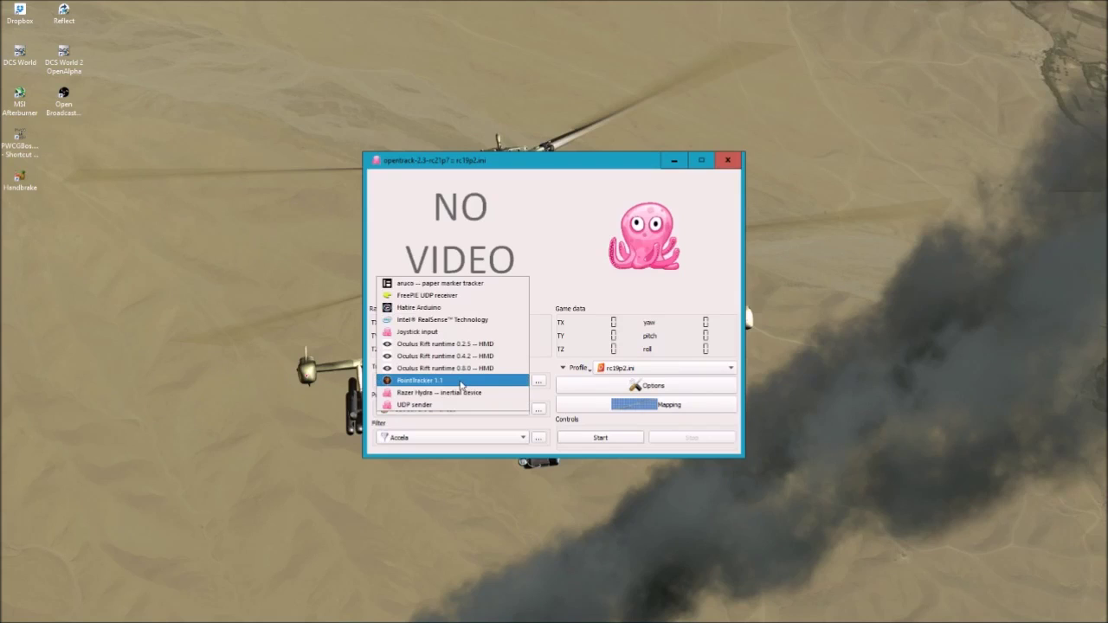
pyautogui.click(461, 384)
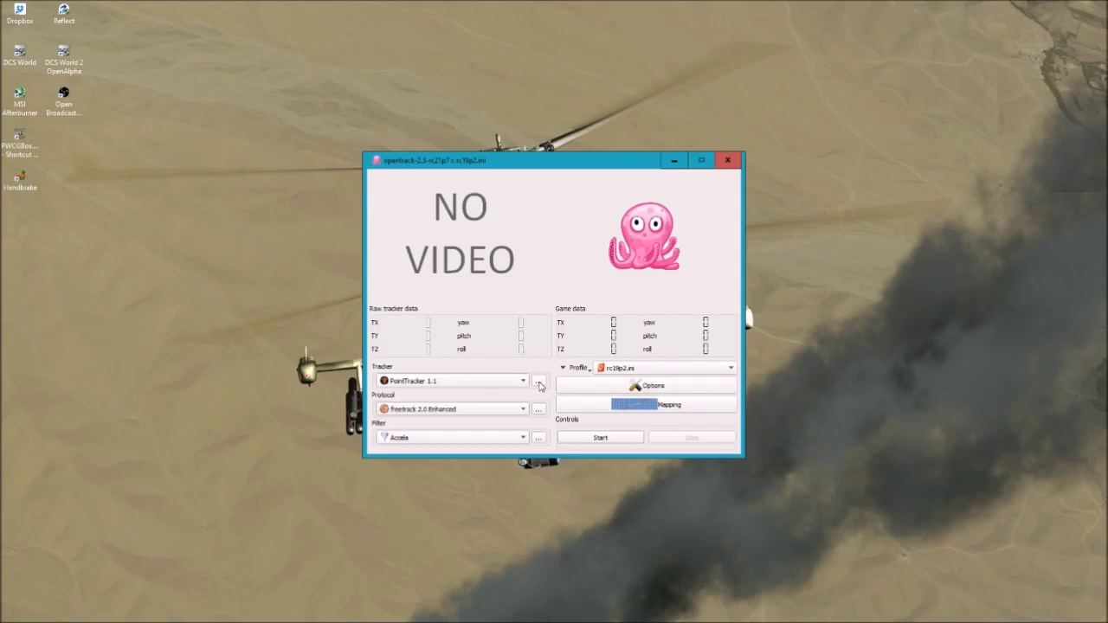
pyautogui.click(539, 384)
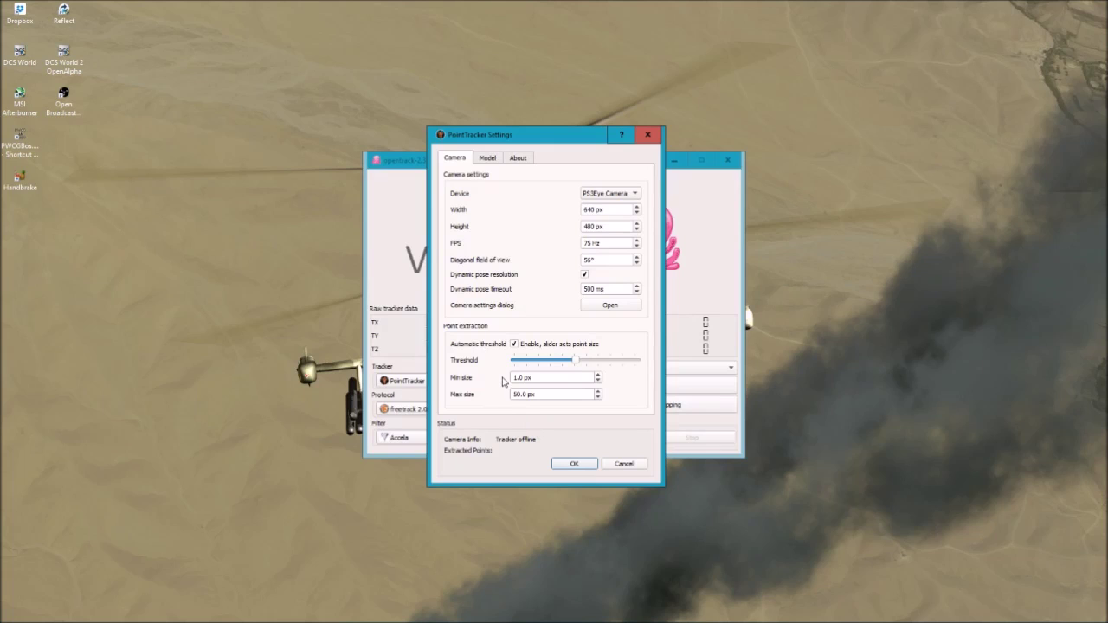
pyautogui.click(488, 158)
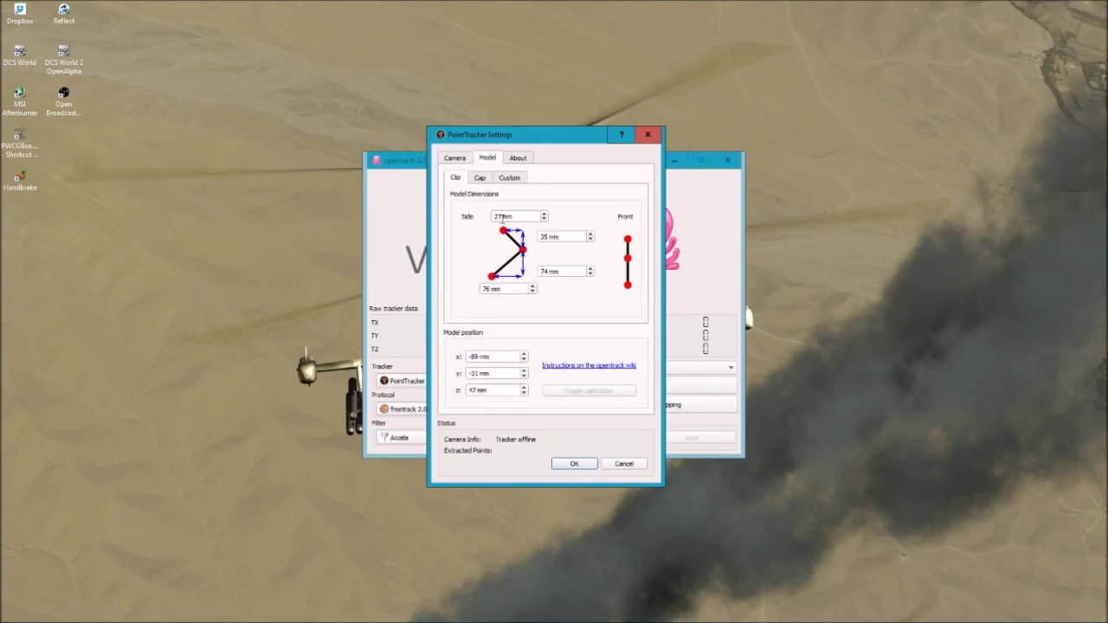
pyautogui.click(480, 178)
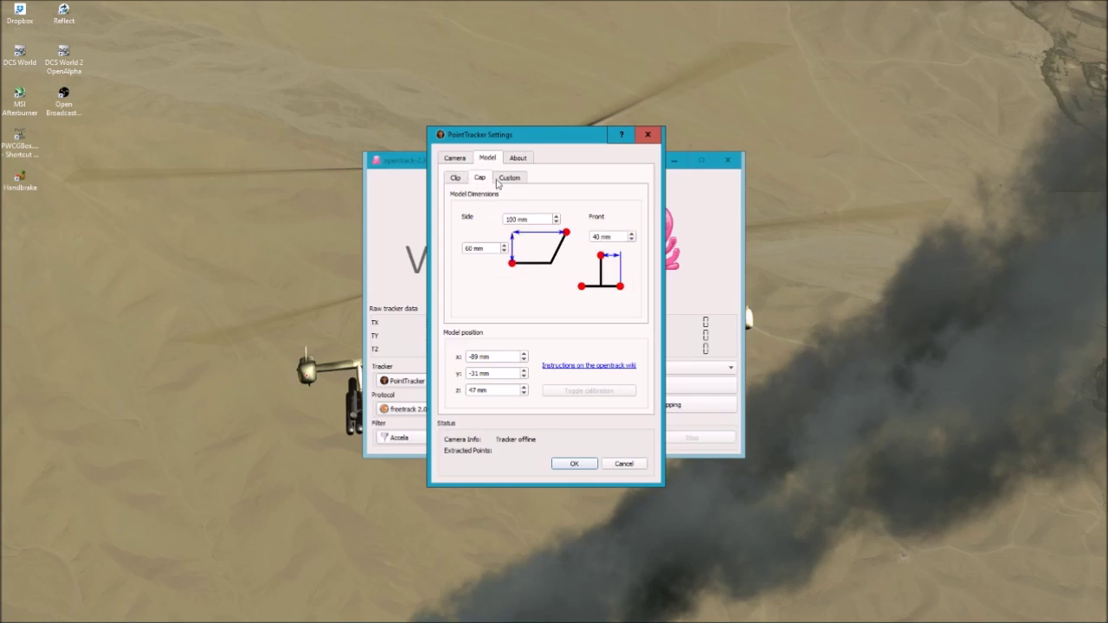
pyautogui.click(509, 179)
pyautogui.click(455, 179)
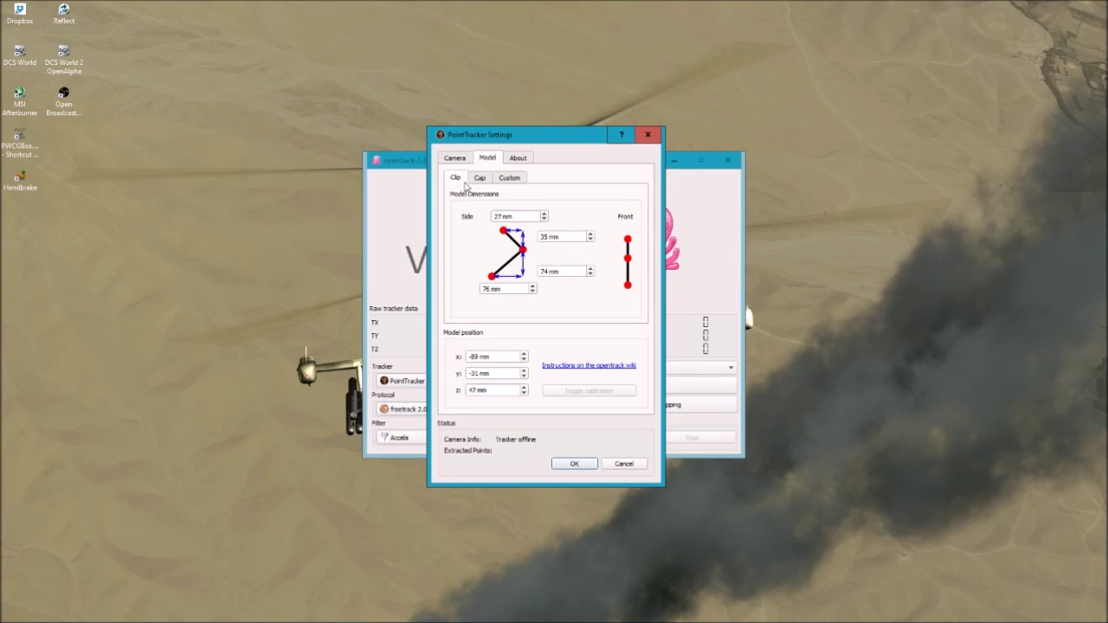
pyautogui.click(514, 161)
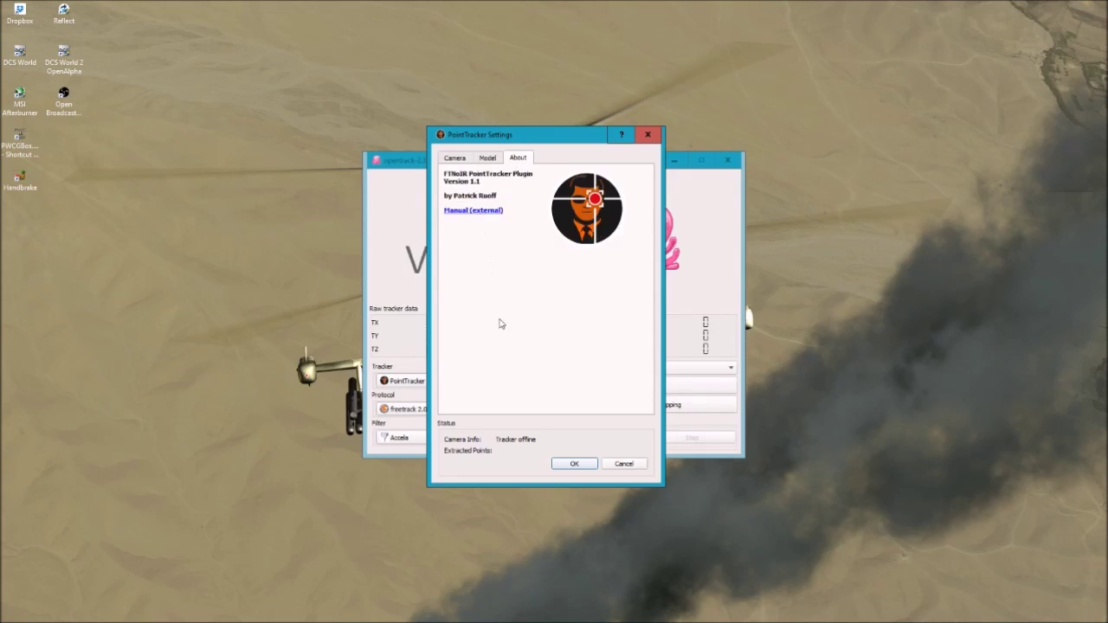
pyautogui.click(464, 163)
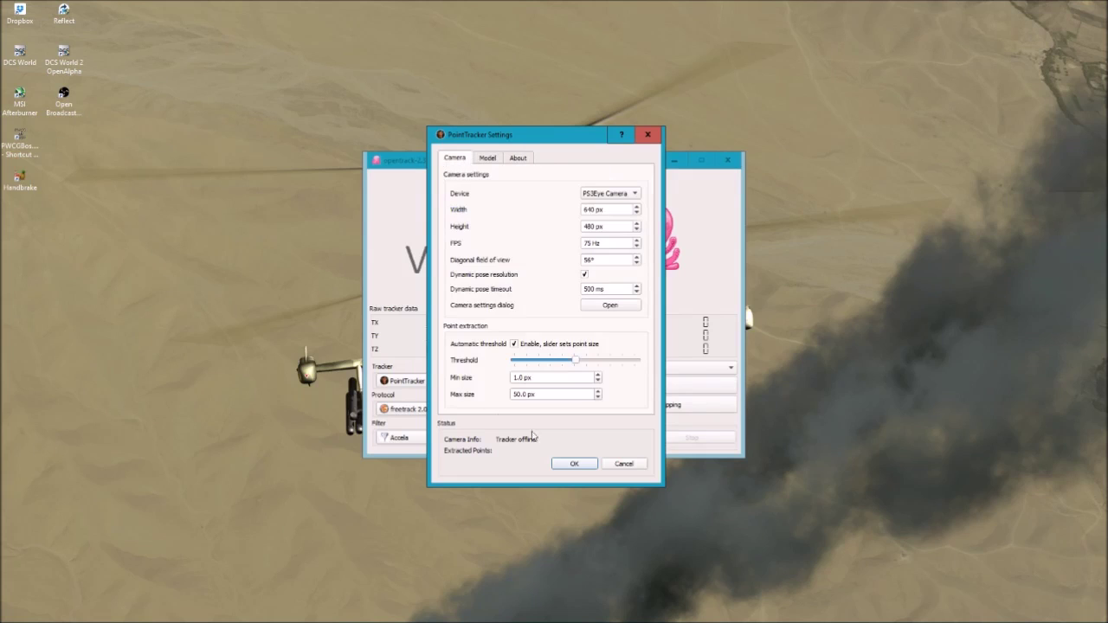
pyautogui.click(573, 464)
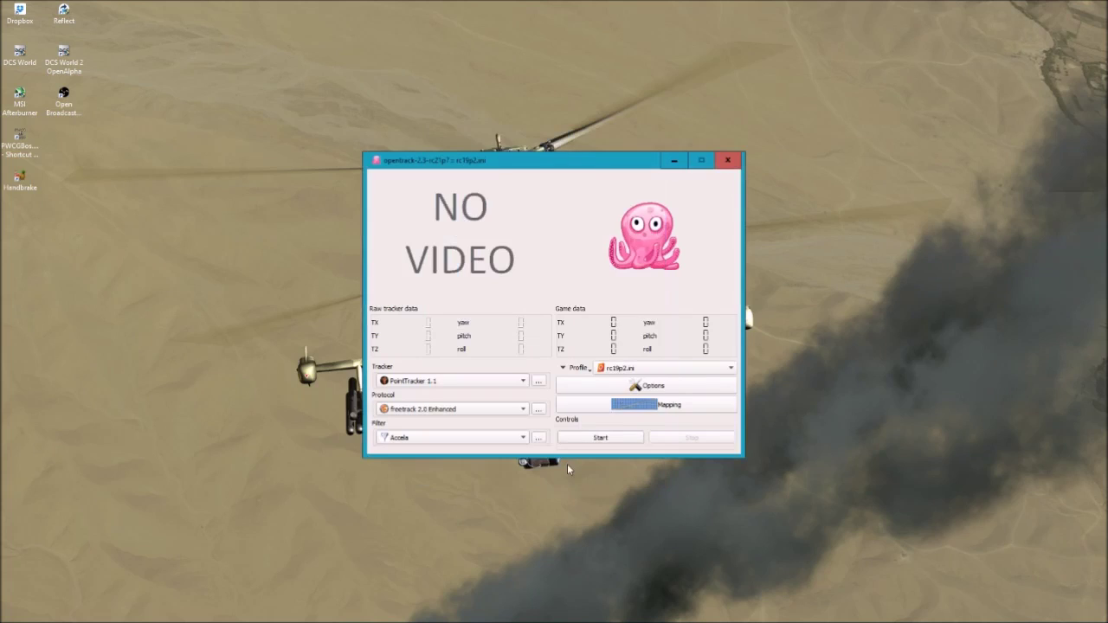
# Keep freetrack 2.0 Enhanced as the output protocol and review its settings.
pyautogui.click(497, 413)
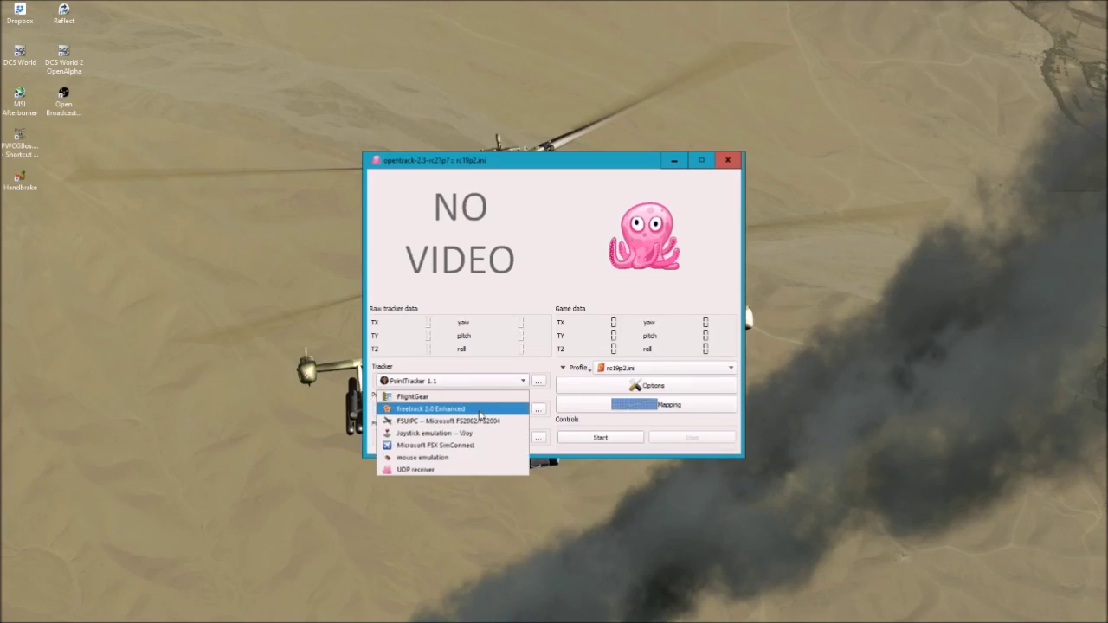
pyautogui.click(480, 415)
pyautogui.click(538, 411)
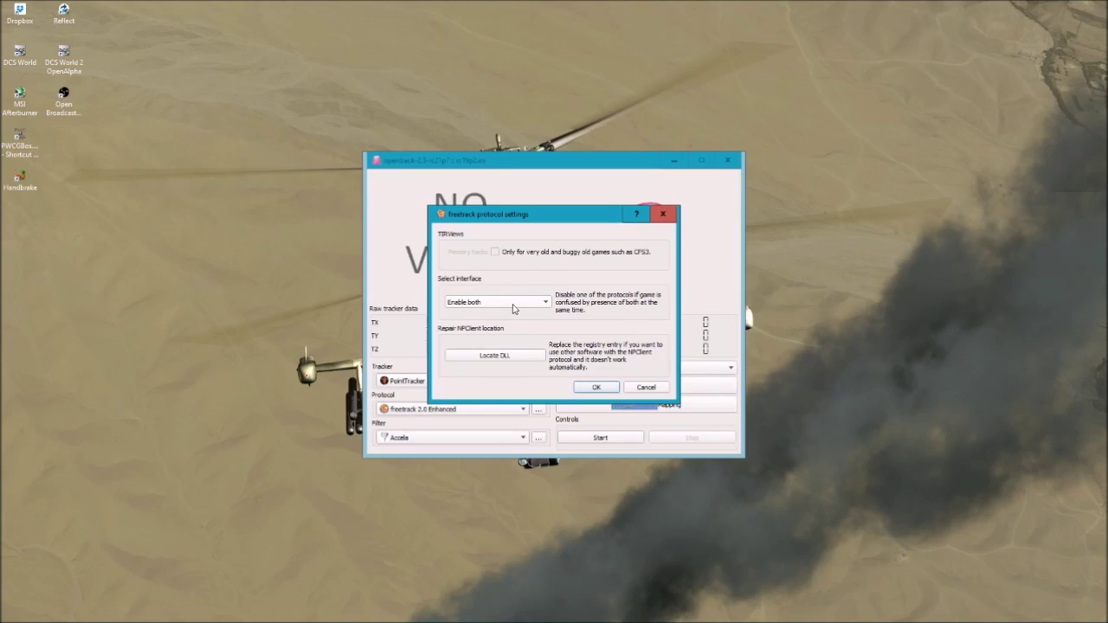
pyautogui.click(591, 388)
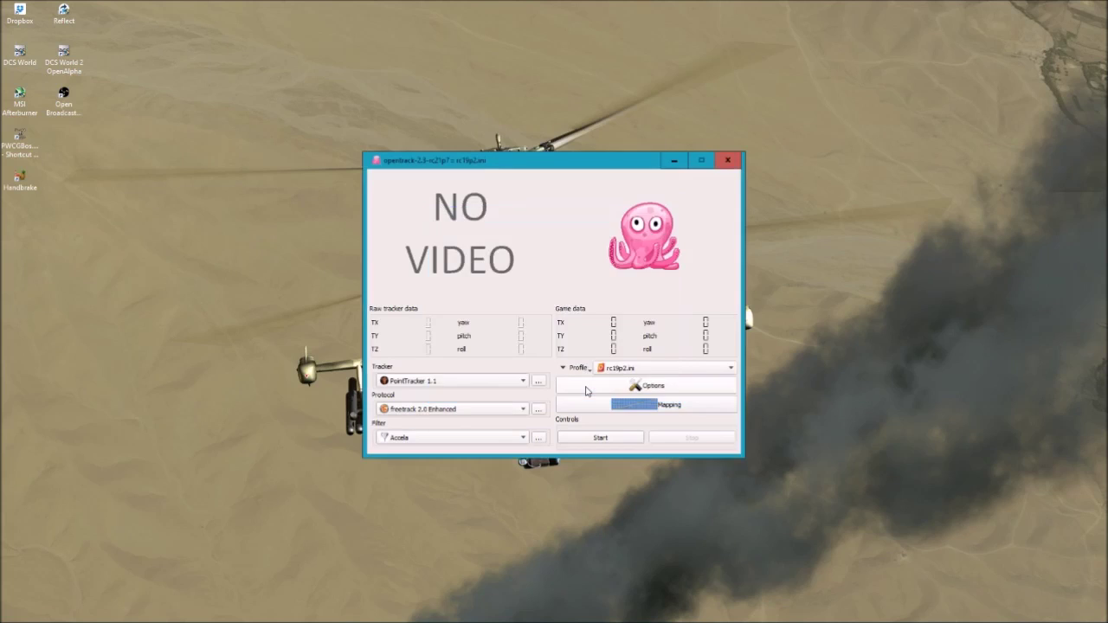
# Keep Accela as the filter and review its settings.
pyautogui.click(523, 438)
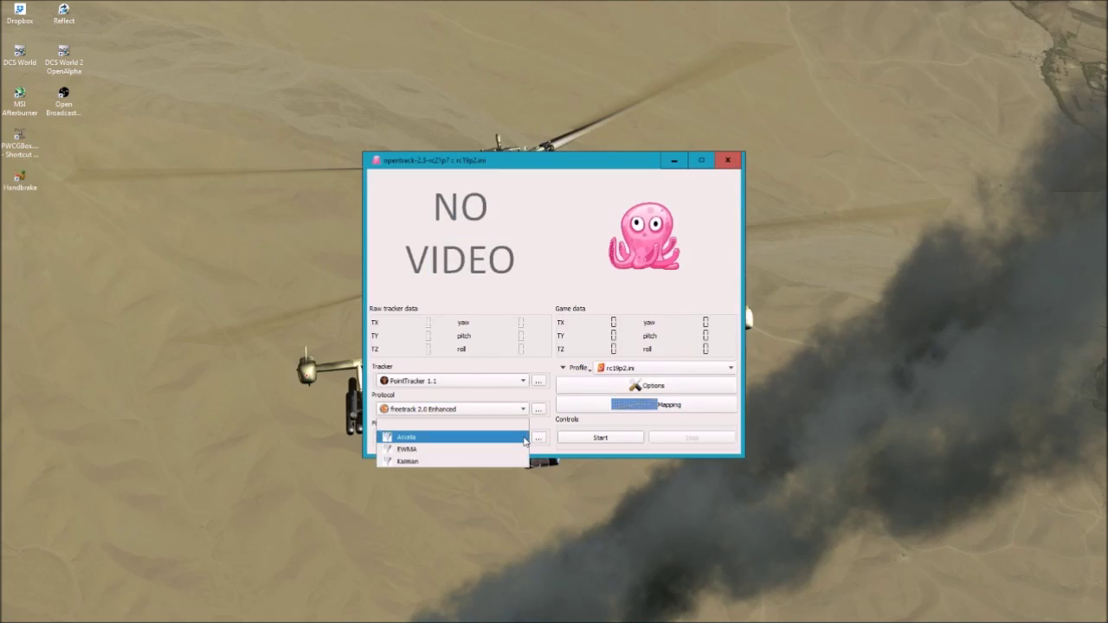
pyautogui.click(459, 440)
pyautogui.click(539, 439)
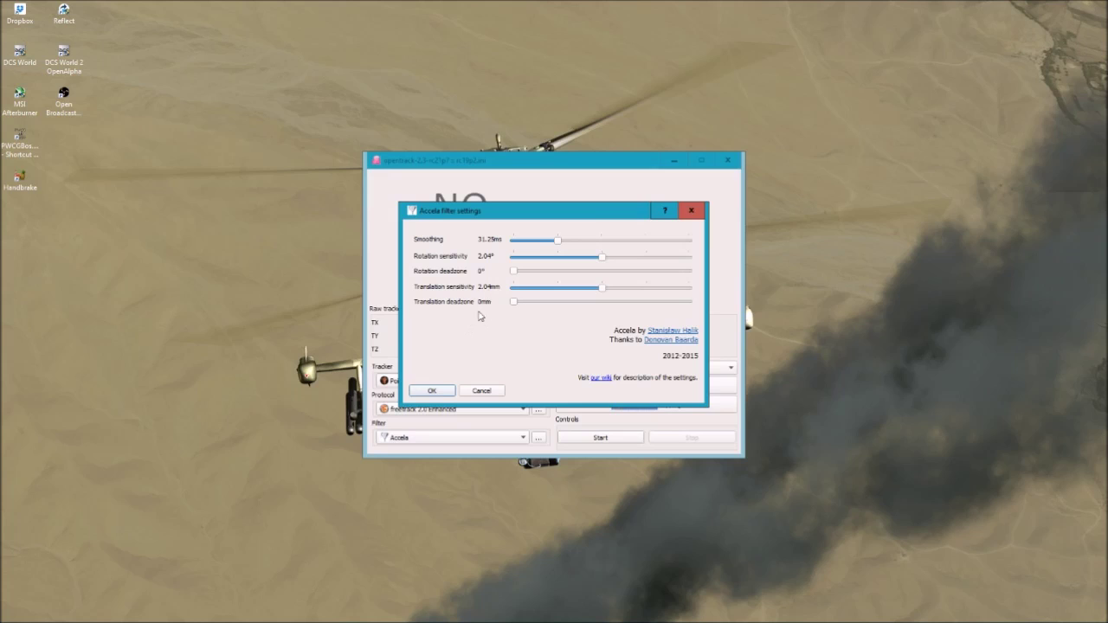
pyautogui.click(432, 391)
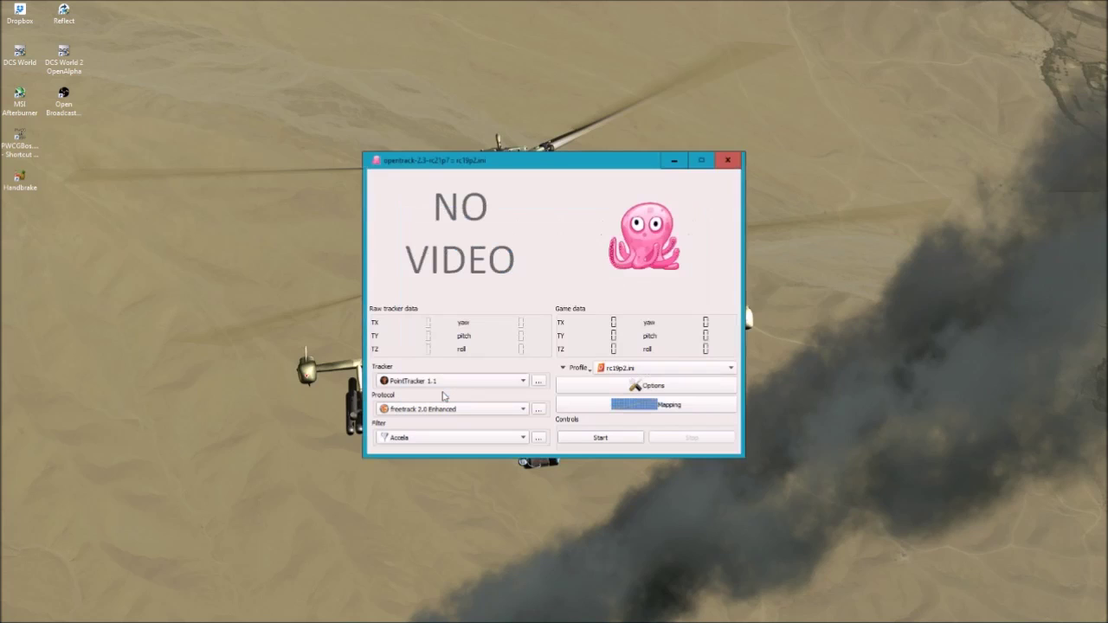
# Keep rc19p2.ini as the active profile.
pyautogui.click(577, 369)
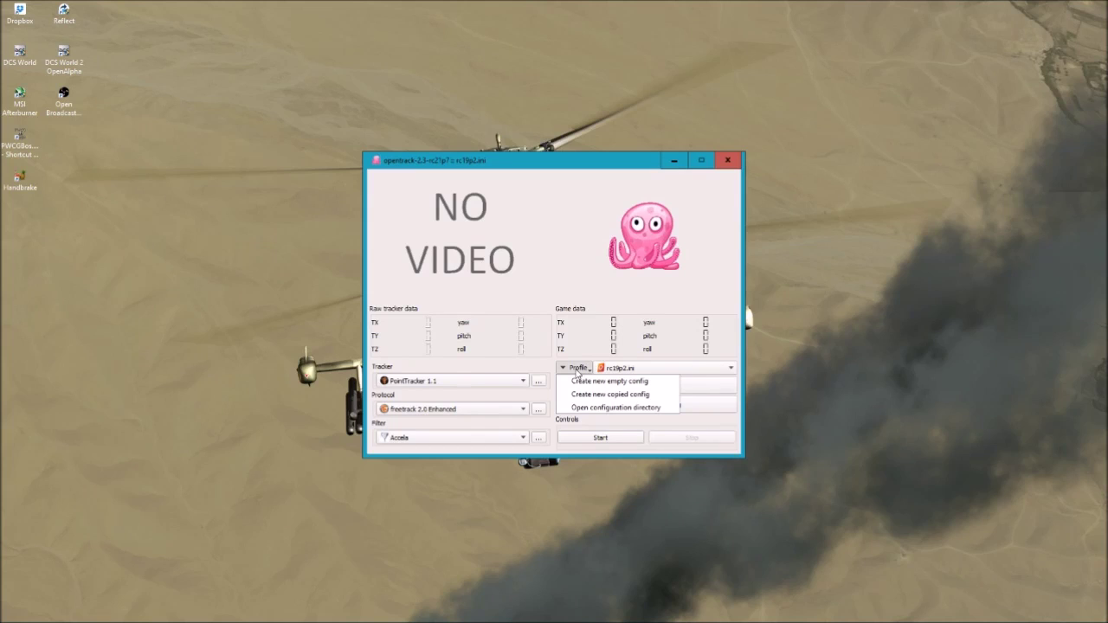
pyautogui.click(578, 371)
pyautogui.click(731, 369)
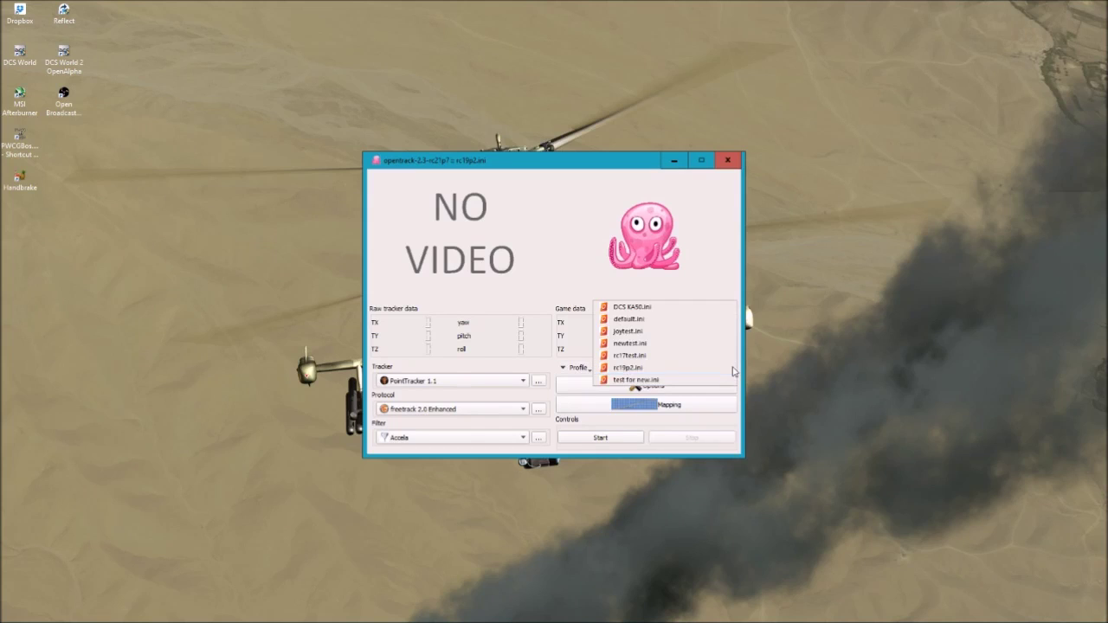
pyautogui.click(655, 373)
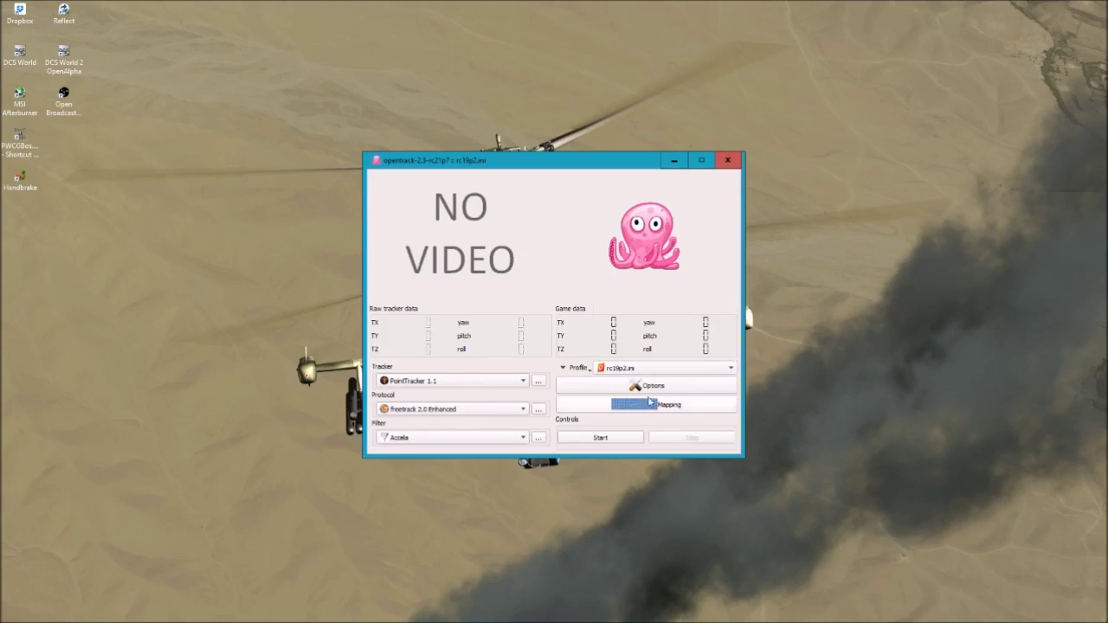
# Review the camera offset, output remap and game detection options, then start tracking and move the window left.
pyautogui.click(648, 389)
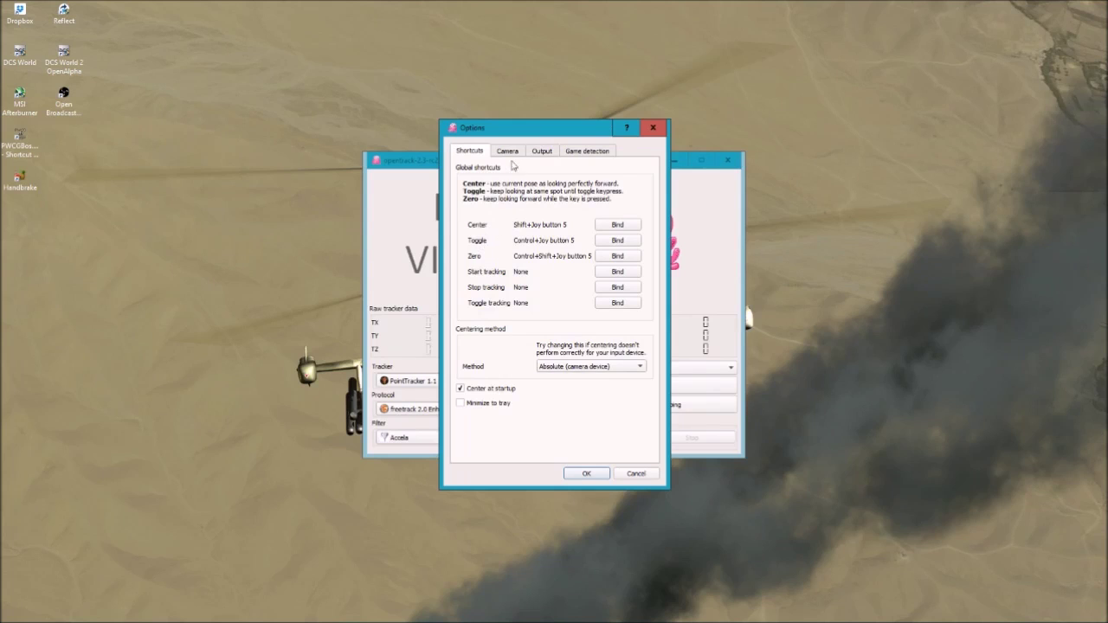
pyautogui.click(514, 154)
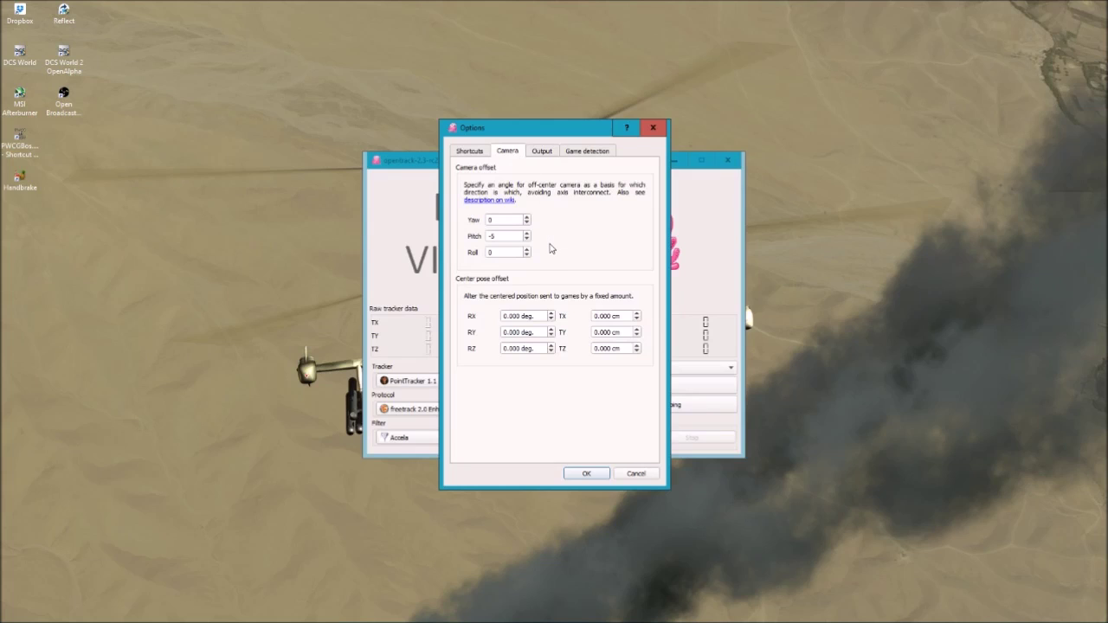
pyautogui.click(543, 152)
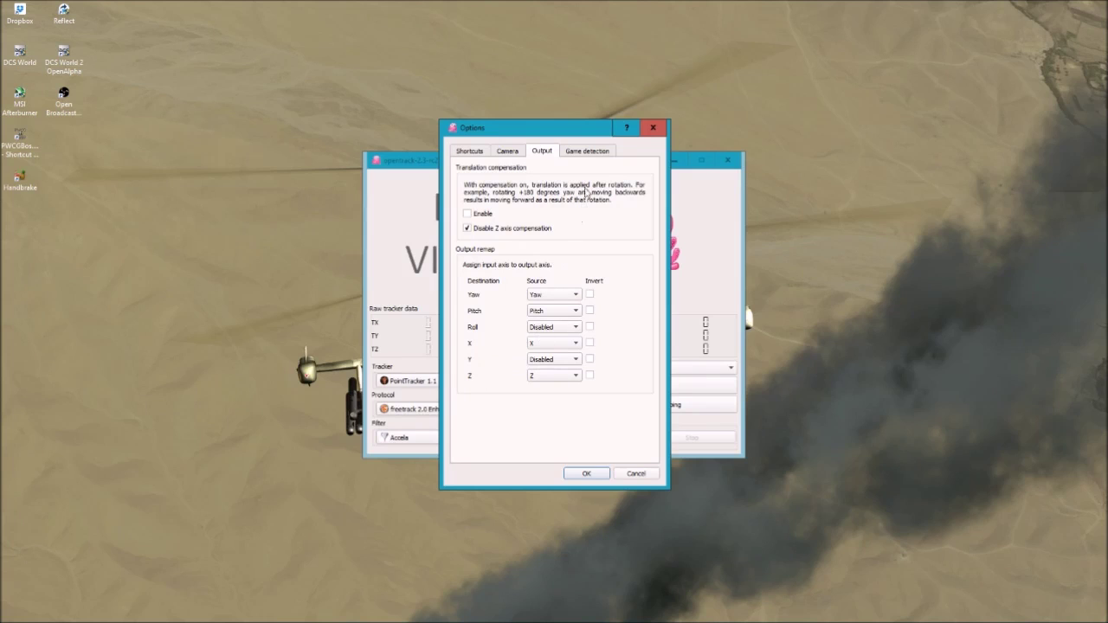
pyautogui.click(591, 154)
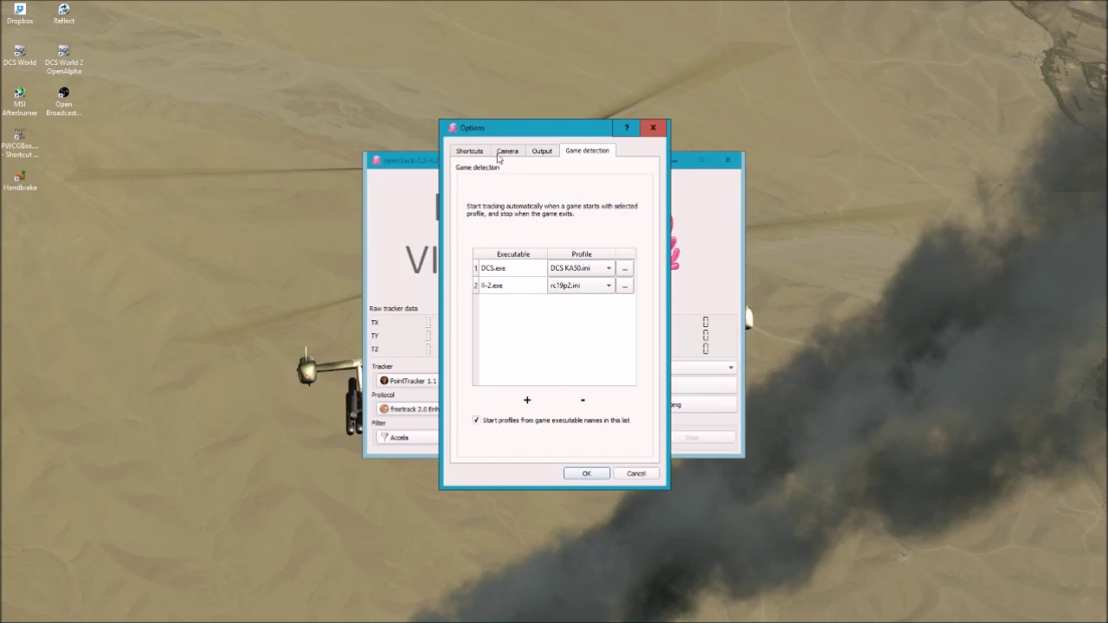
pyautogui.click(470, 155)
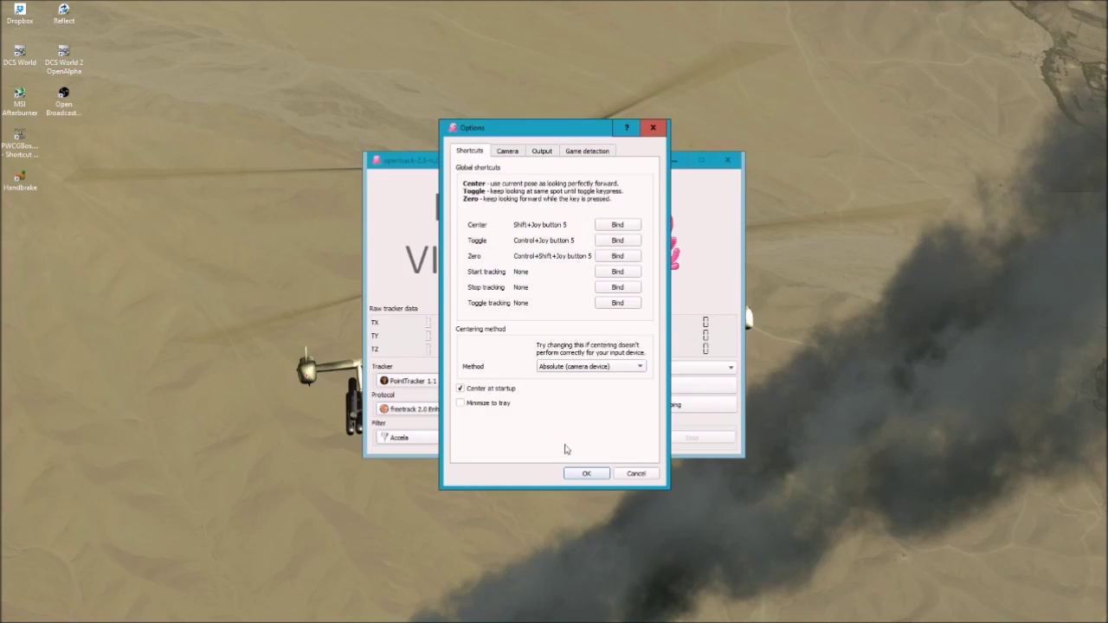
pyautogui.click(585, 475)
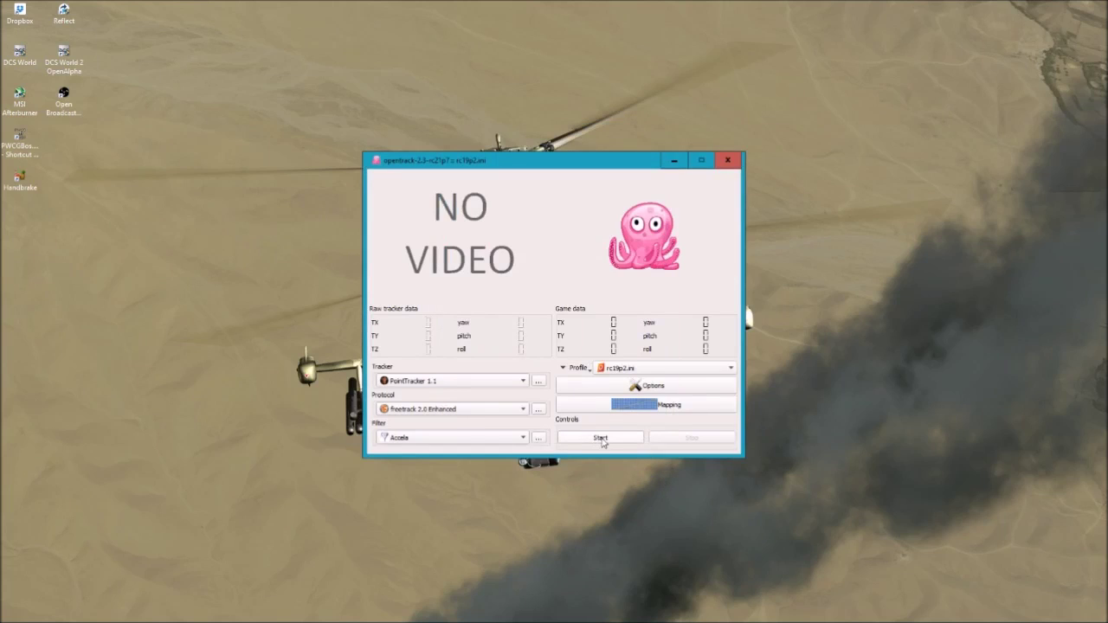
pyautogui.click(601, 439)
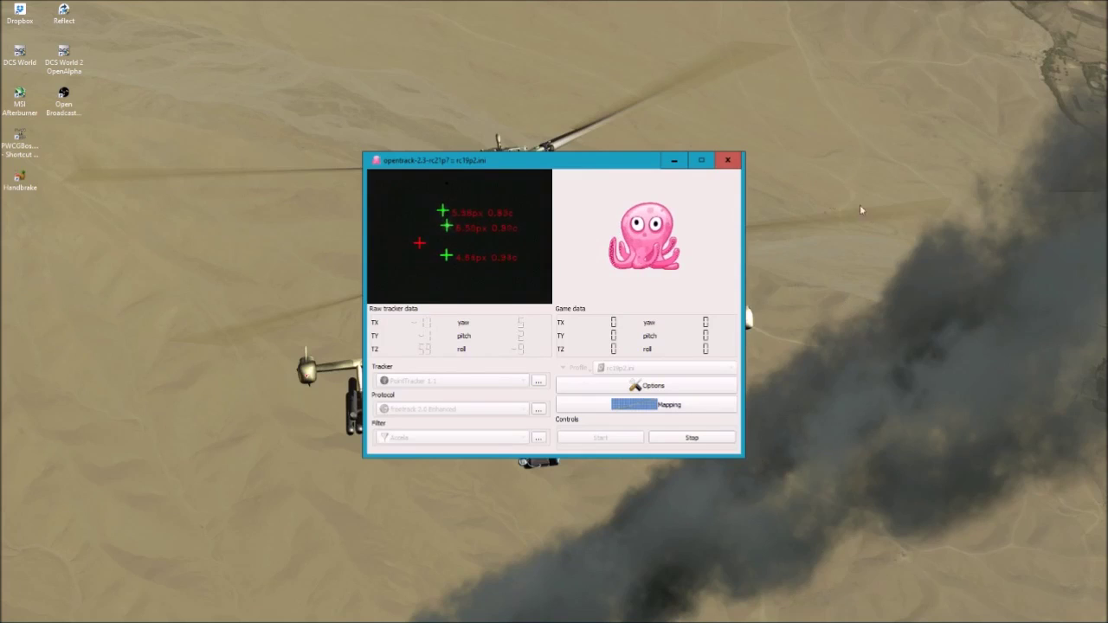
pyautogui.moveTo(611, 165); pyautogui.dragTo(274, 173)
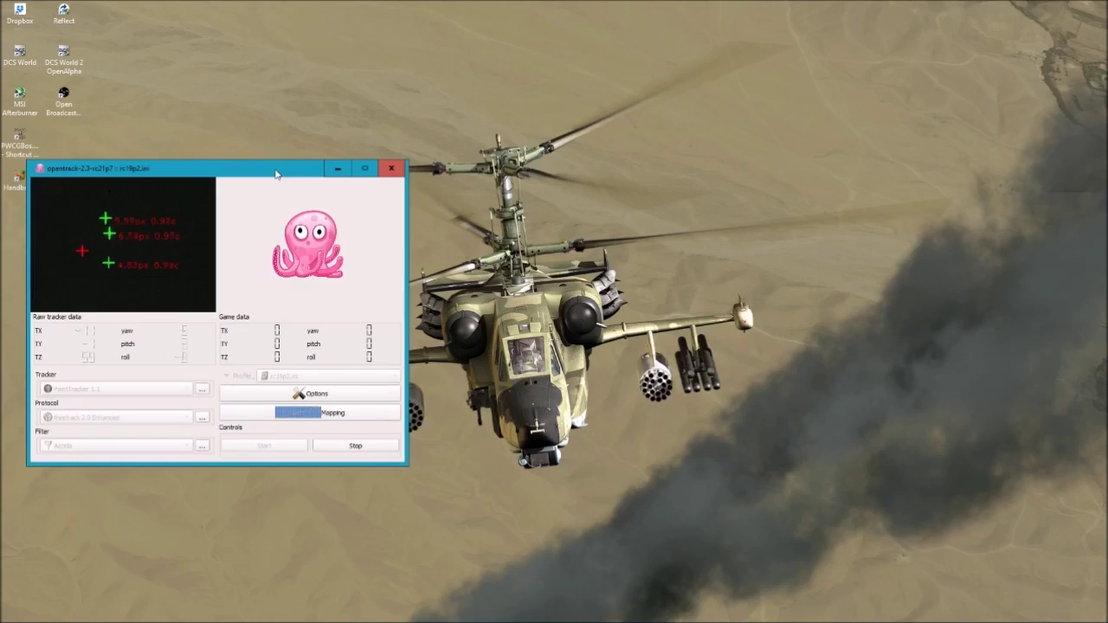
pyautogui.click(329, 414)
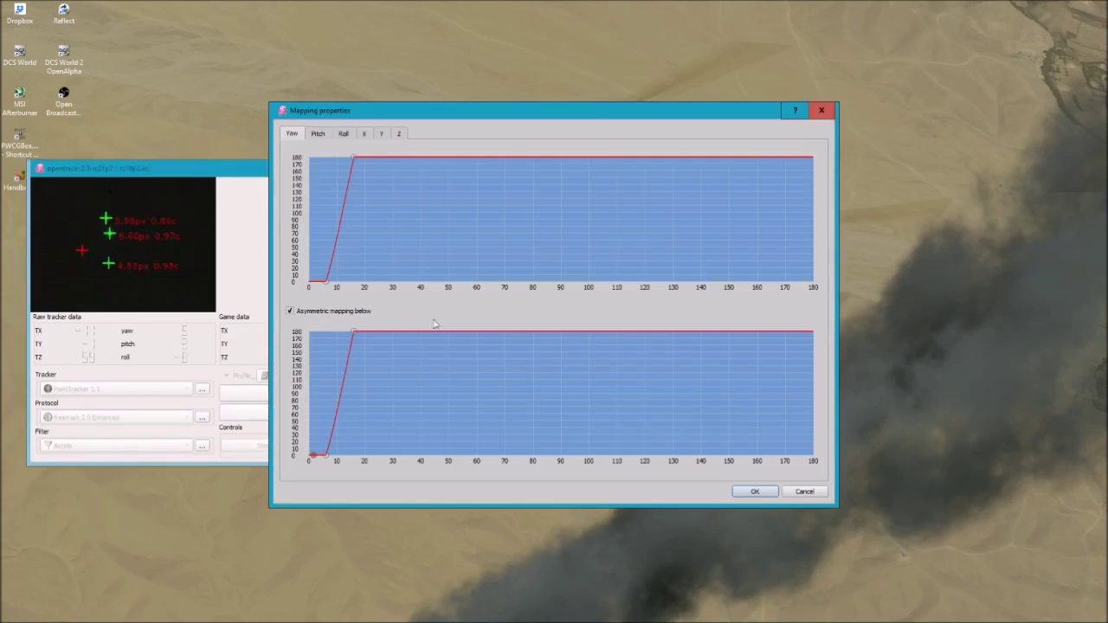
pyautogui.moveTo(502, 118); pyautogui.dragTo(636, 110)
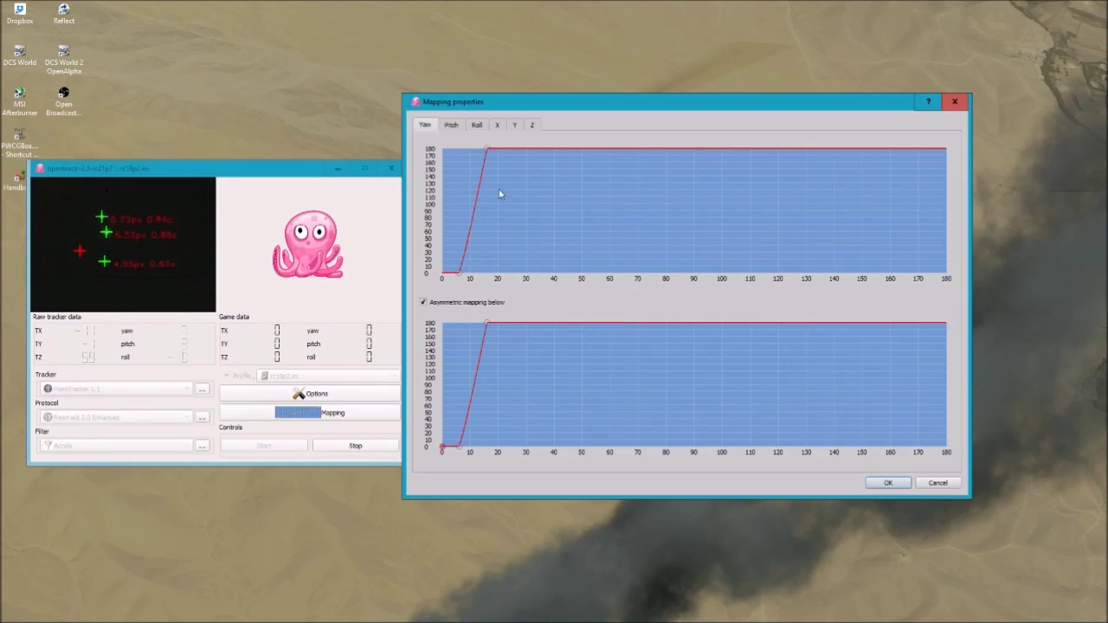
pyautogui.click(888, 488)
pyautogui.moveTo(273, 177); pyautogui.dragTo(559, 168)
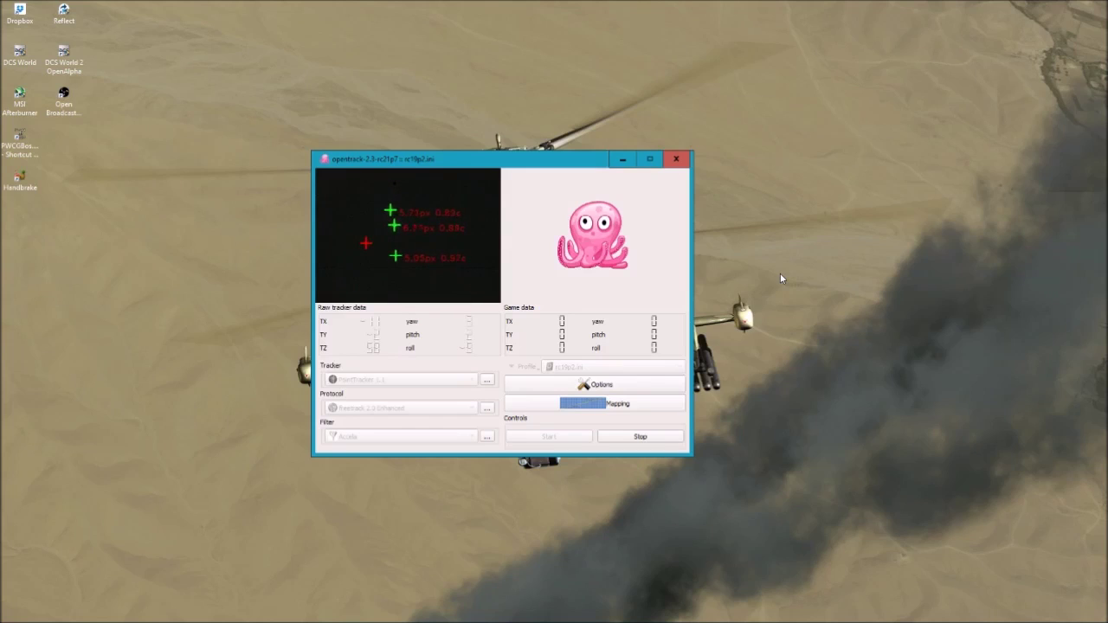
# Stop head tracking from the Controls panel.
pyautogui.click(639, 438)
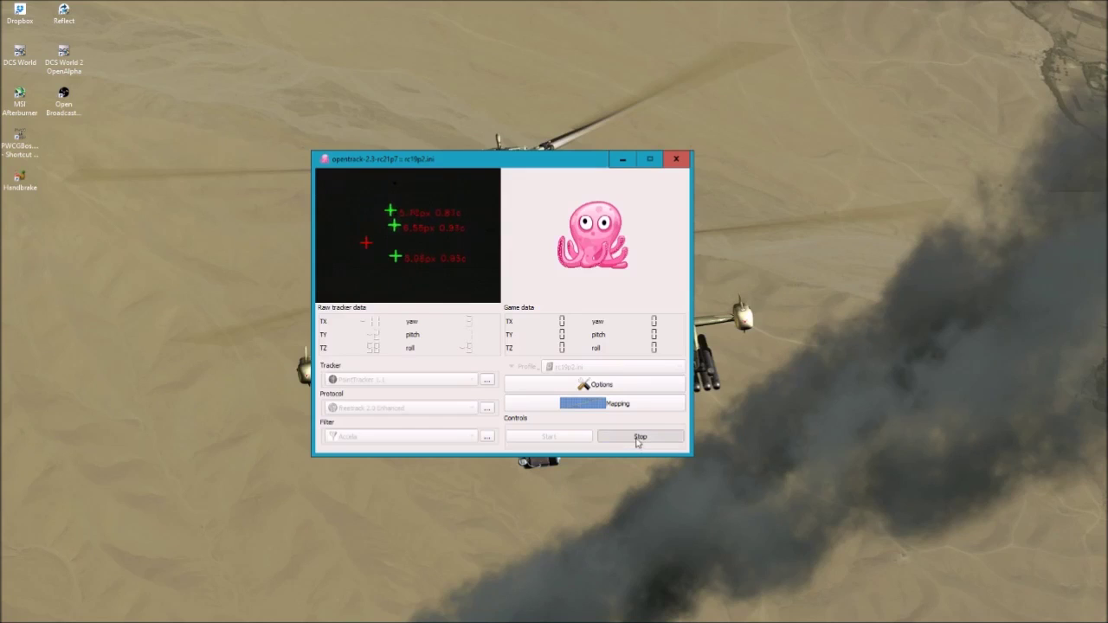